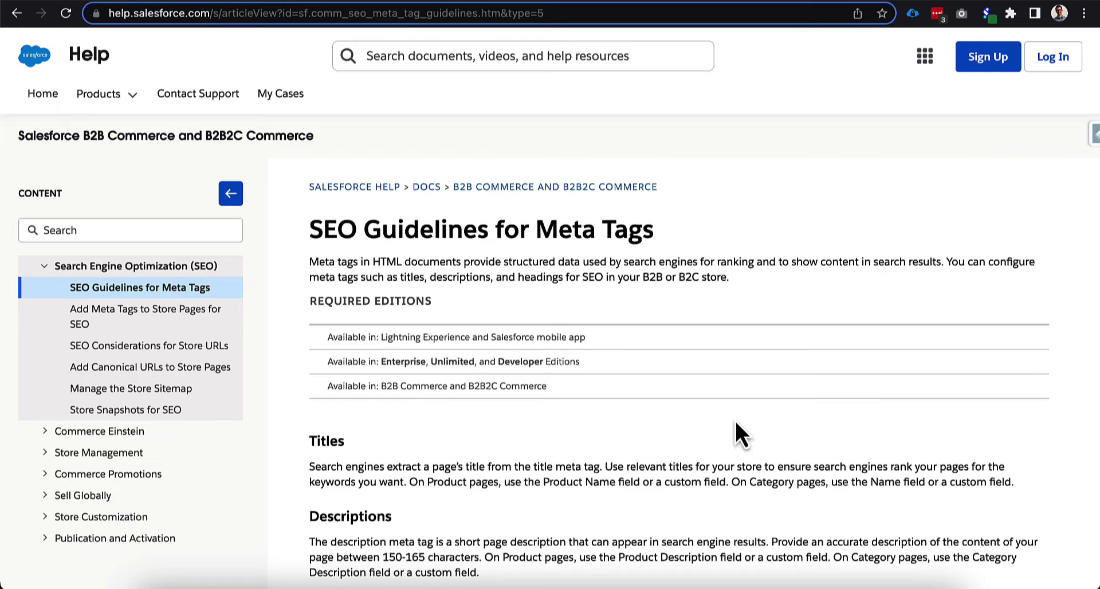
# Step: Read the titles, descriptions and headings sections of the SEO Guidelines for Meta Tags article
pyautogui.scroll(-2, 735, 423)
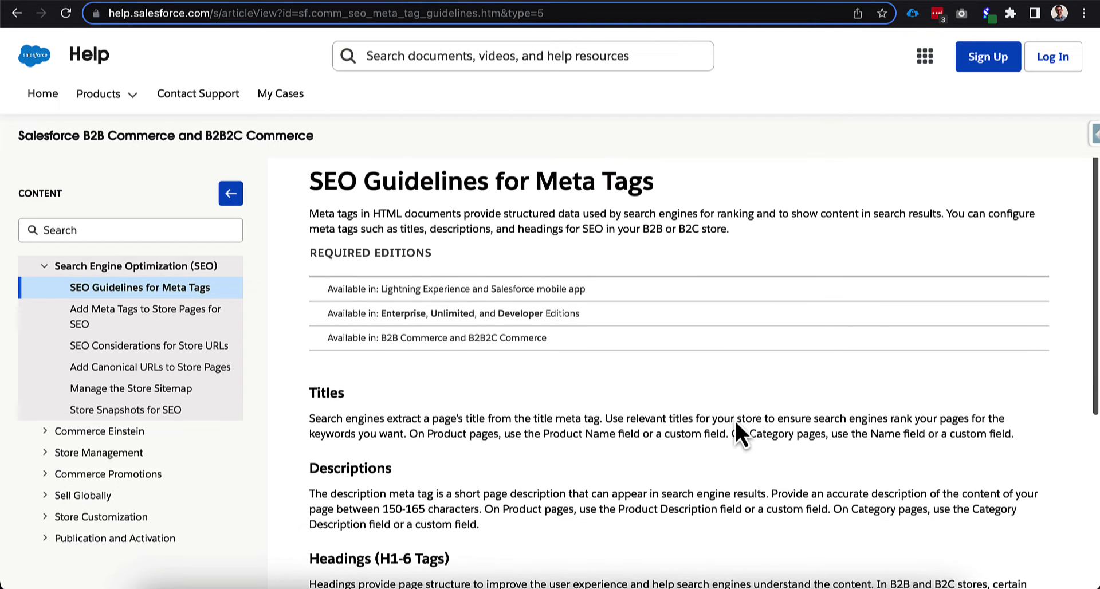
pyautogui.scroll(-2, 736, 424)
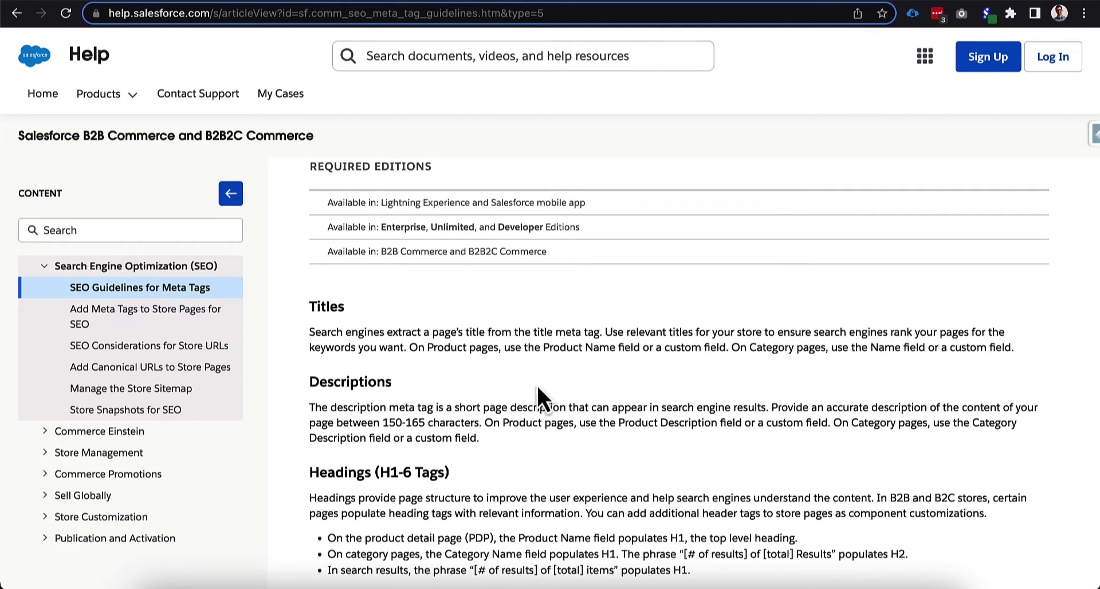
pyautogui.scroll(-1, 542, 380)
pyautogui.scroll(-1, 567, 415)
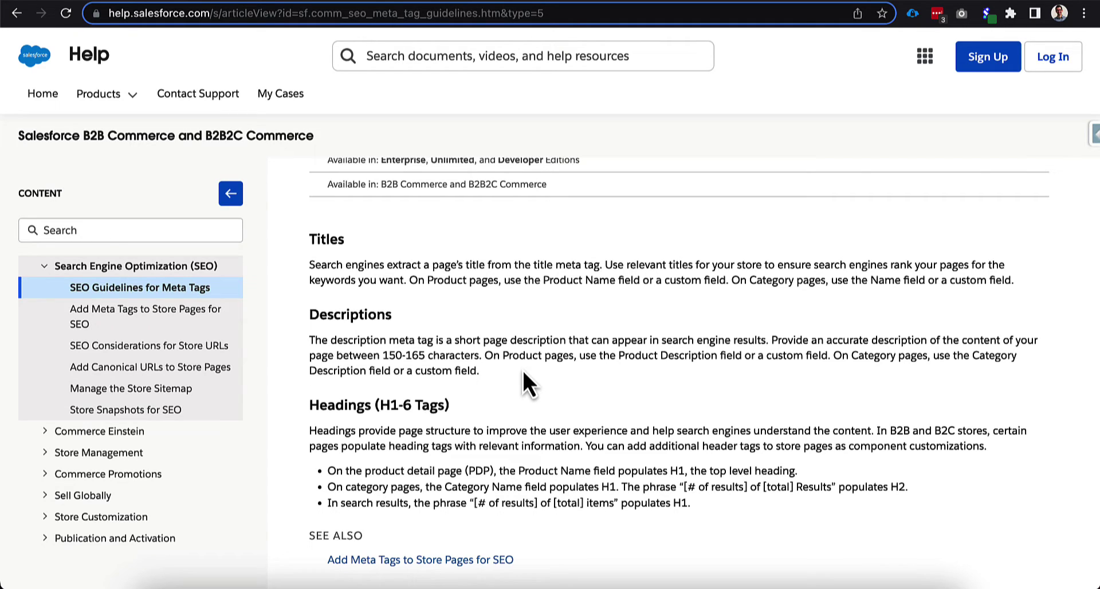
# Step: Switch to the store's Experience Builder and set the Home page's access to Public in its page properties
pyautogui.click(338, 1)
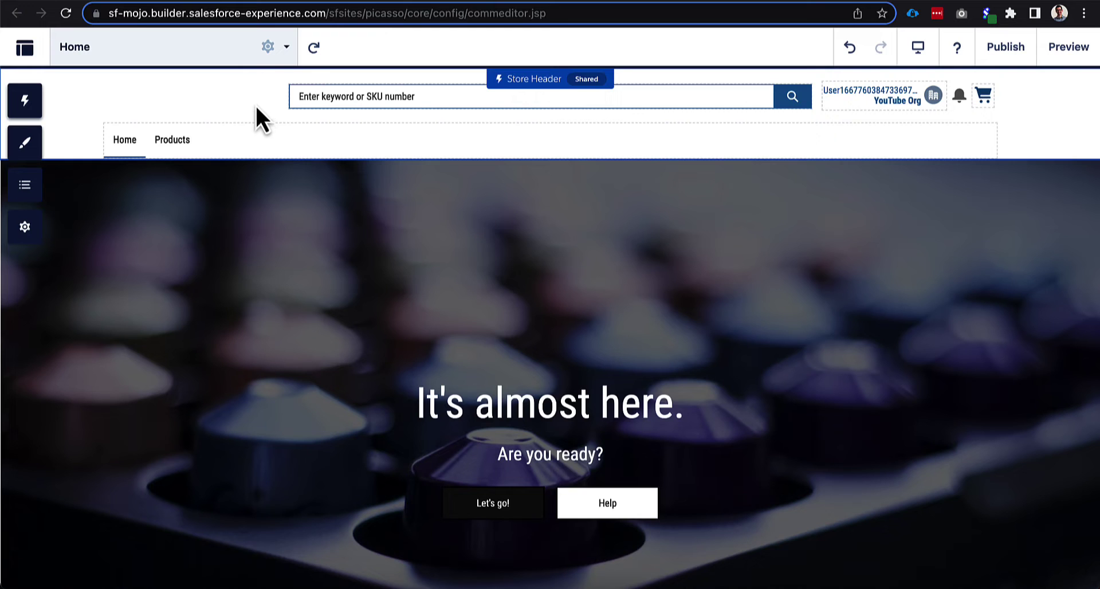
pyautogui.click(268, 47)
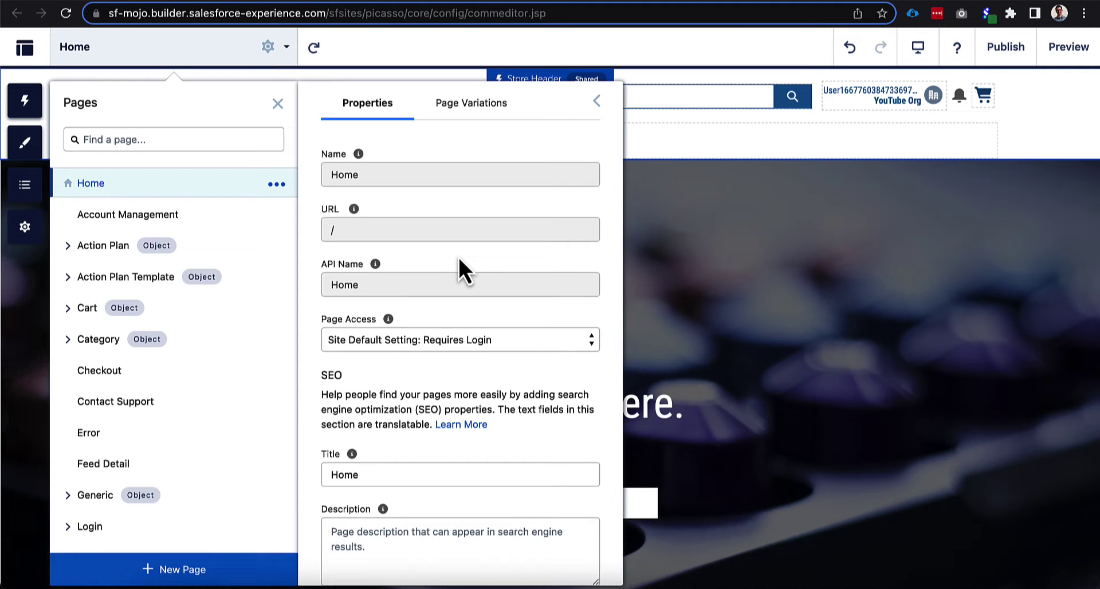
pyautogui.click(476, 339)
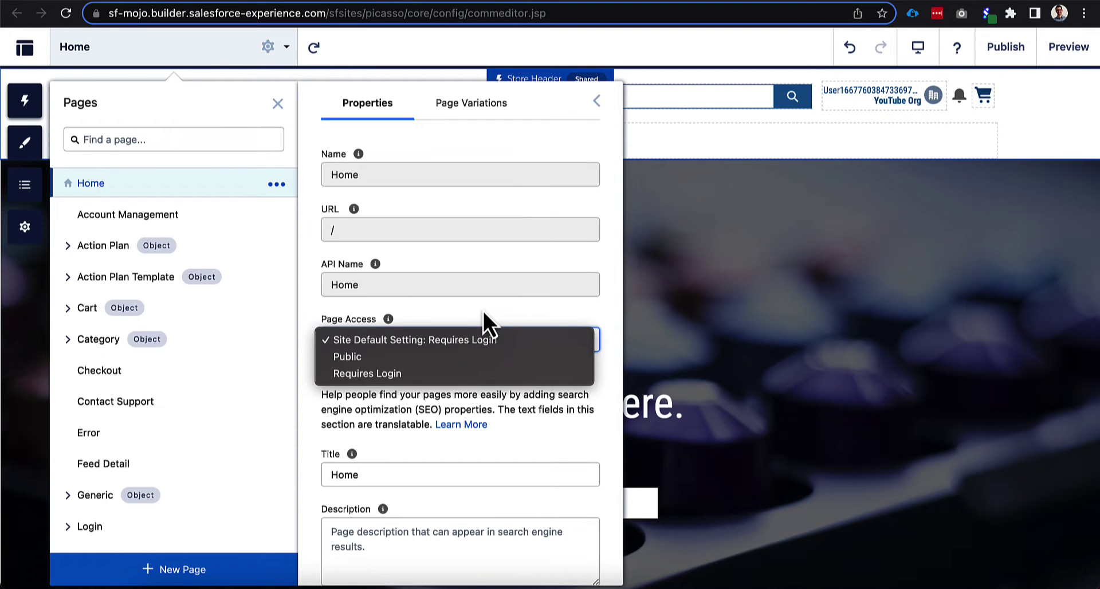
pyautogui.click(483, 311)
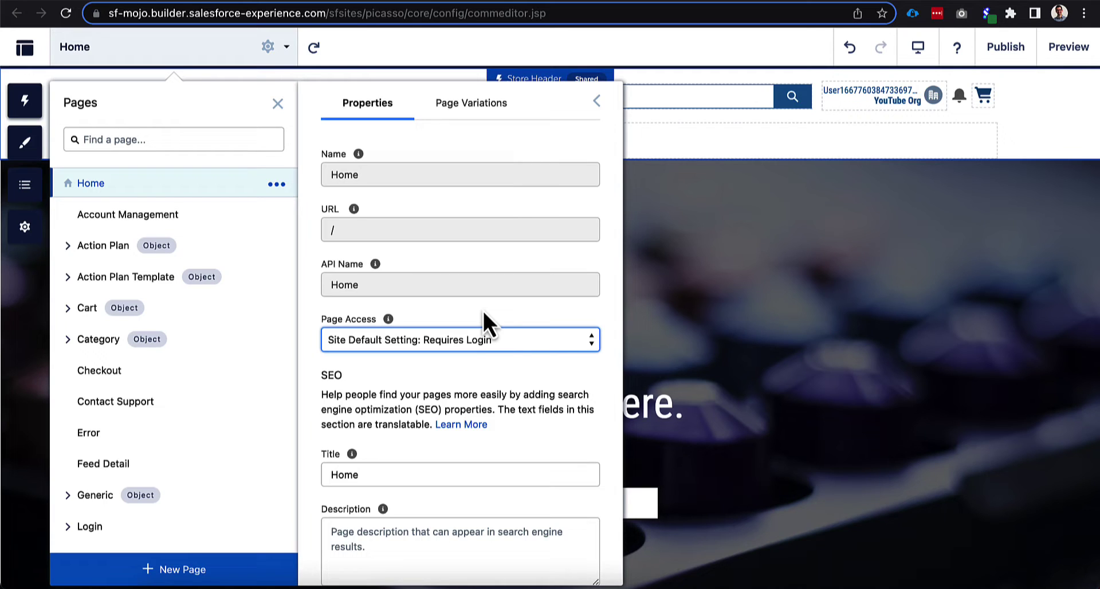
pyautogui.click(483, 338)
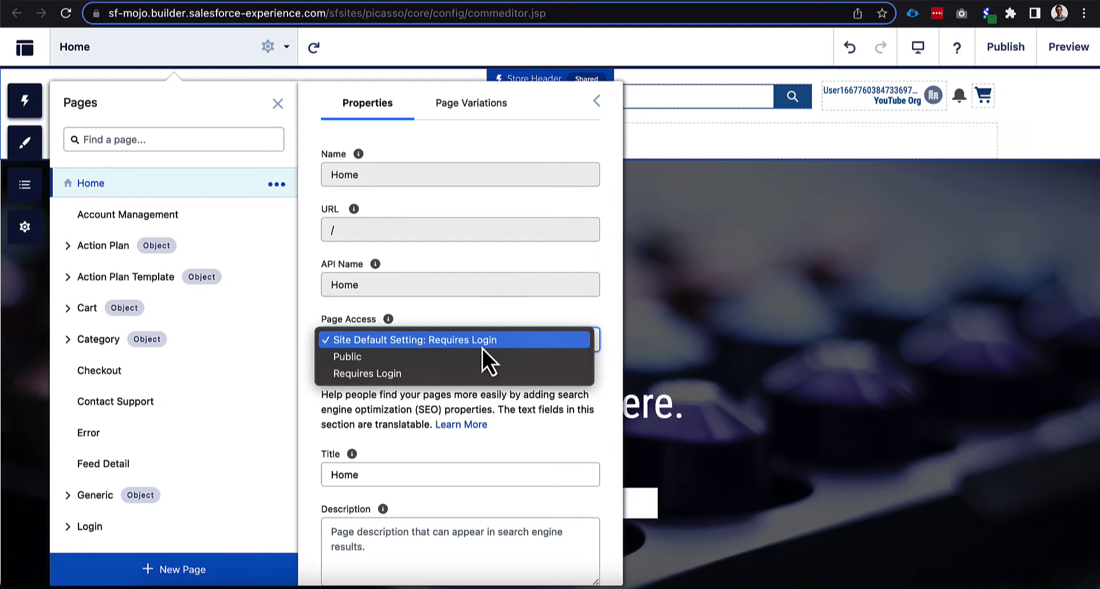
pyautogui.click(479, 356)
pyautogui.scroll(-5, 493, 366)
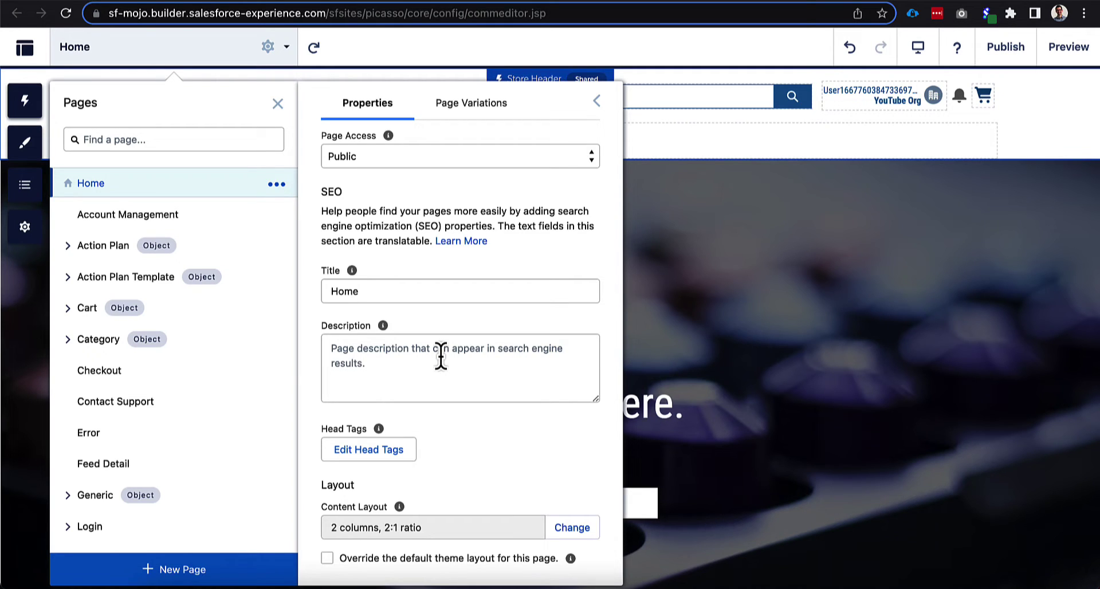
# Step: Search the pages for "prod", open the Product Detail page and show its properties
pyautogui.click(214, 140)
pyautogui.write('prod')
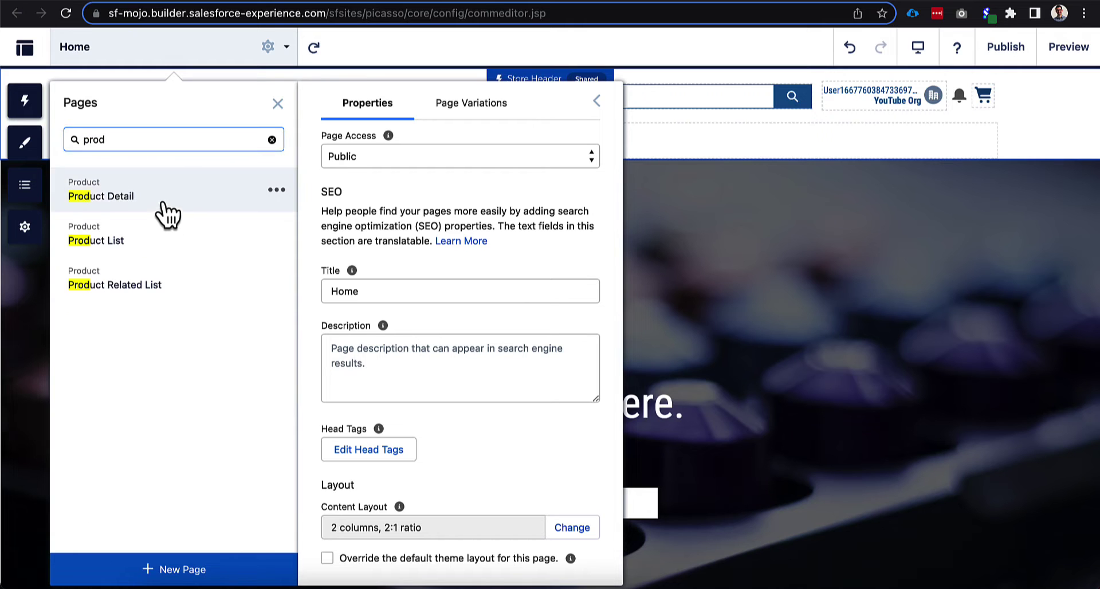
pyautogui.click(163, 200)
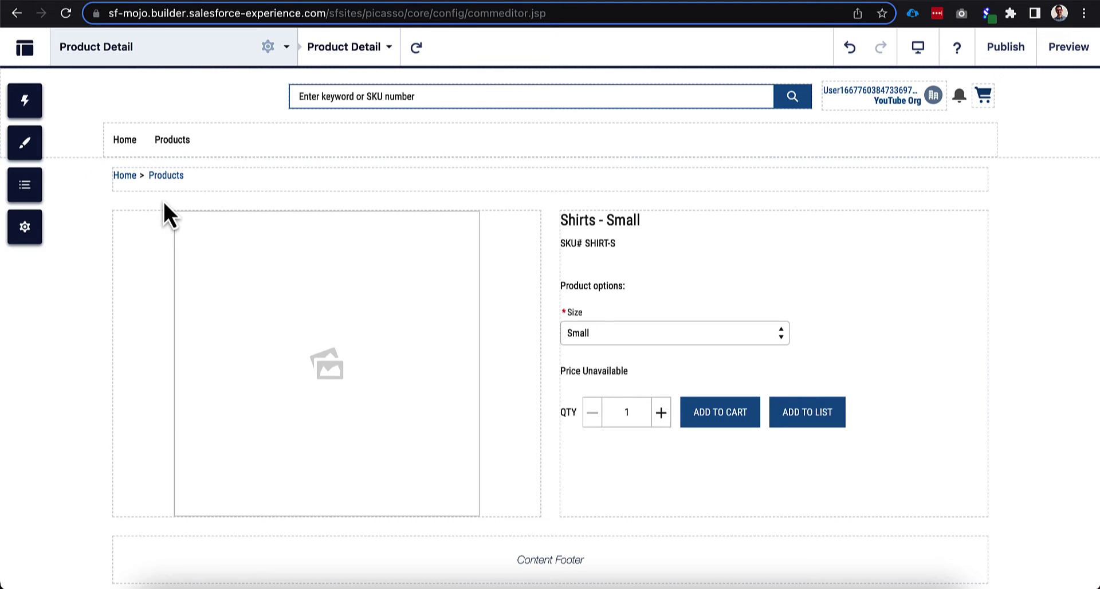
pyautogui.click(268, 47)
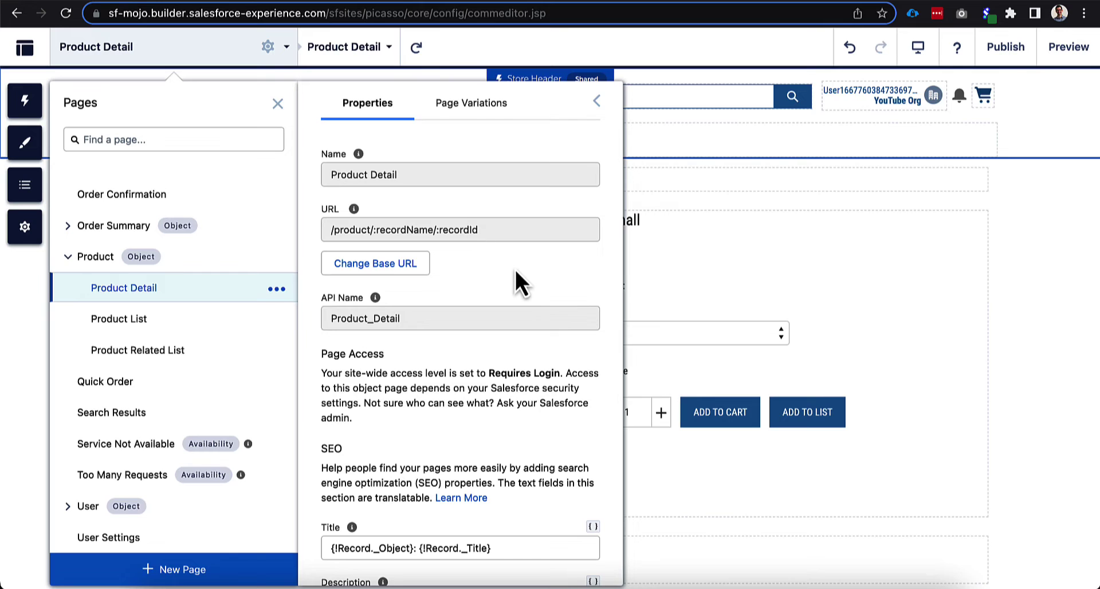
# Step: Set the Product Detail page's SEO description to {!Record.Description}, reusing the record expression from the SEO title
pyautogui.scroll(-1, 461, 273)
pyautogui.scroll(-1, 508, 255)
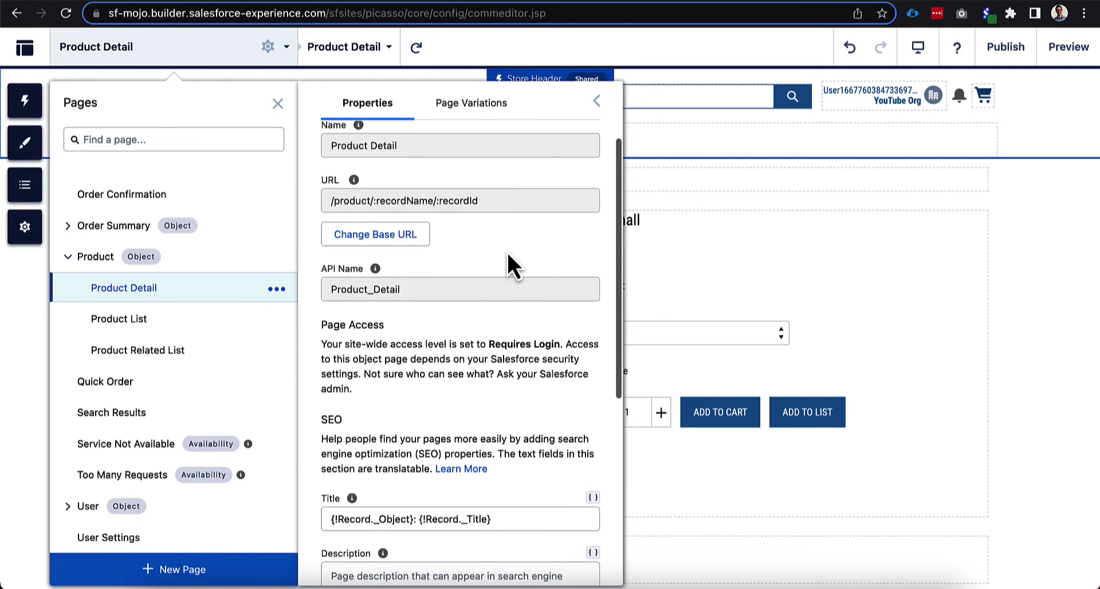
pyautogui.scroll(-5, 506, 250)
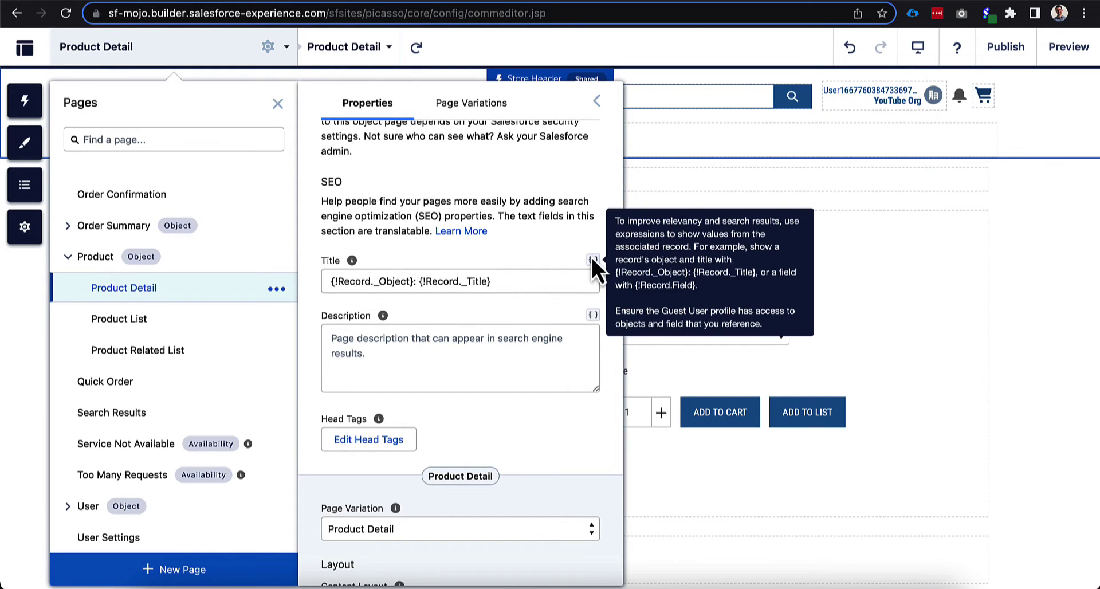
pyautogui.moveTo(595, 316)
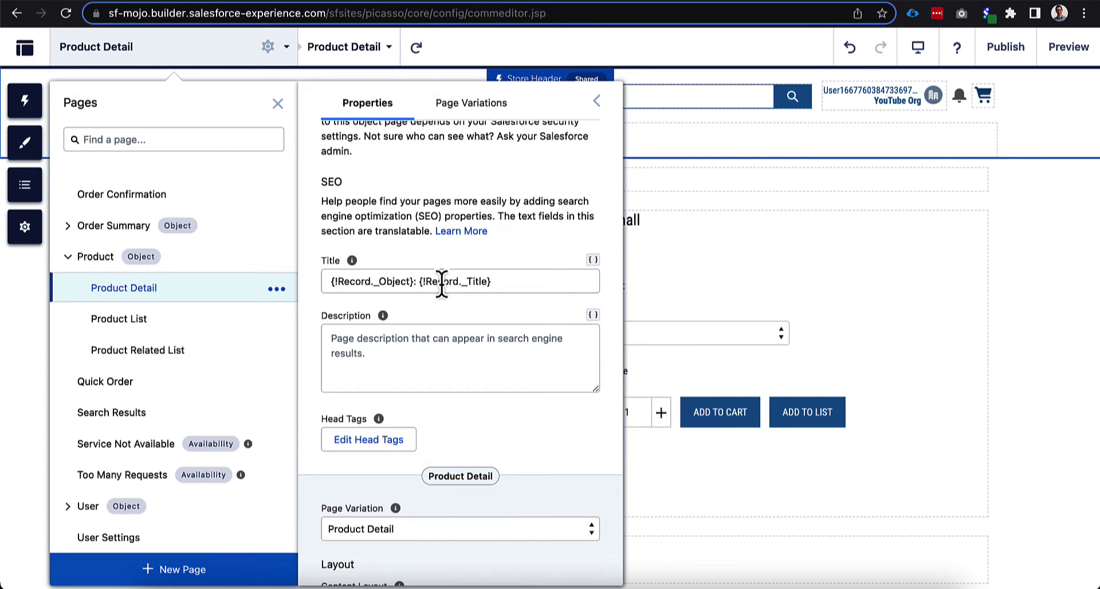
pyautogui.moveTo(420, 282); pyautogui.dragTo(519, 282)
pyautogui.press('super+c')
pyautogui.click(450, 345)
pyautogui.press('super+v')
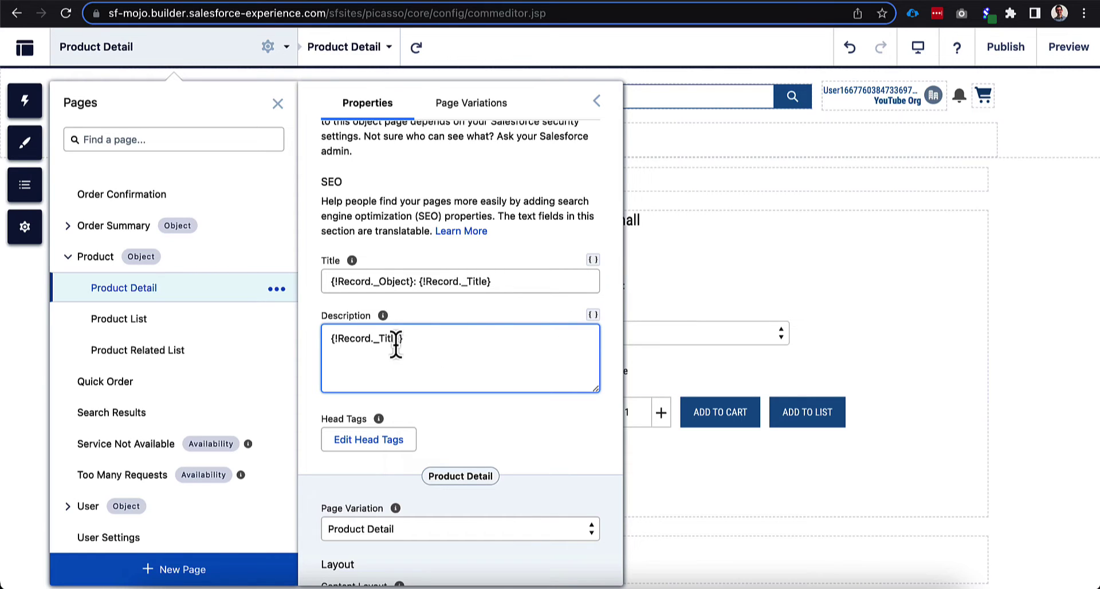
pyautogui.moveTo(374, 339); pyautogui.dragTo(390, 344)
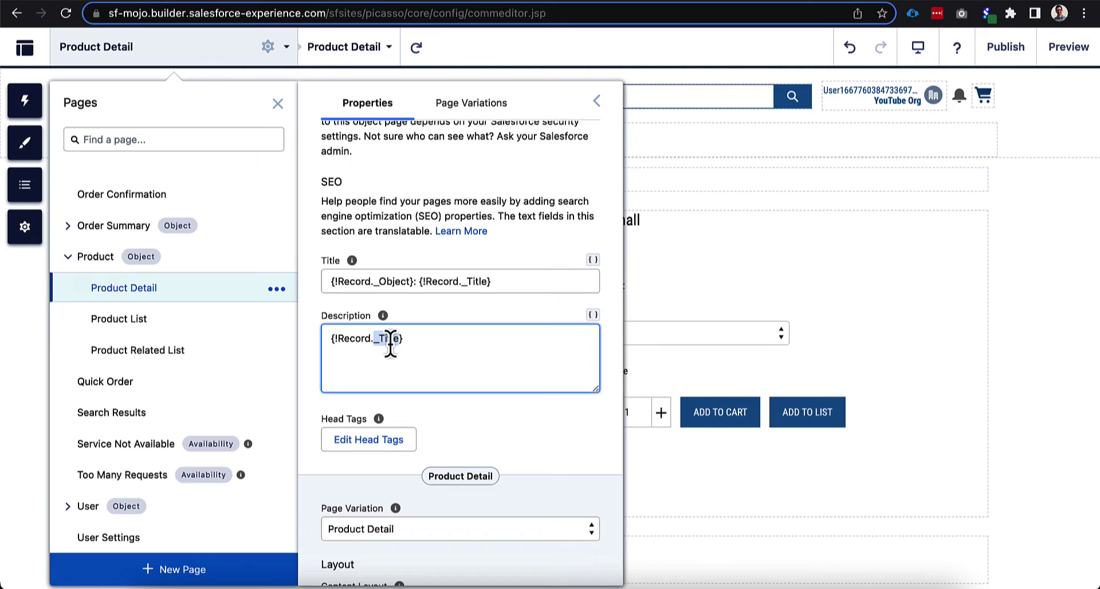
pyautogui.moveTo(390, 344); pyautogui.dragTo(400, 343)
pyautogui.write('Description')
pyautogui.click(432, 308)
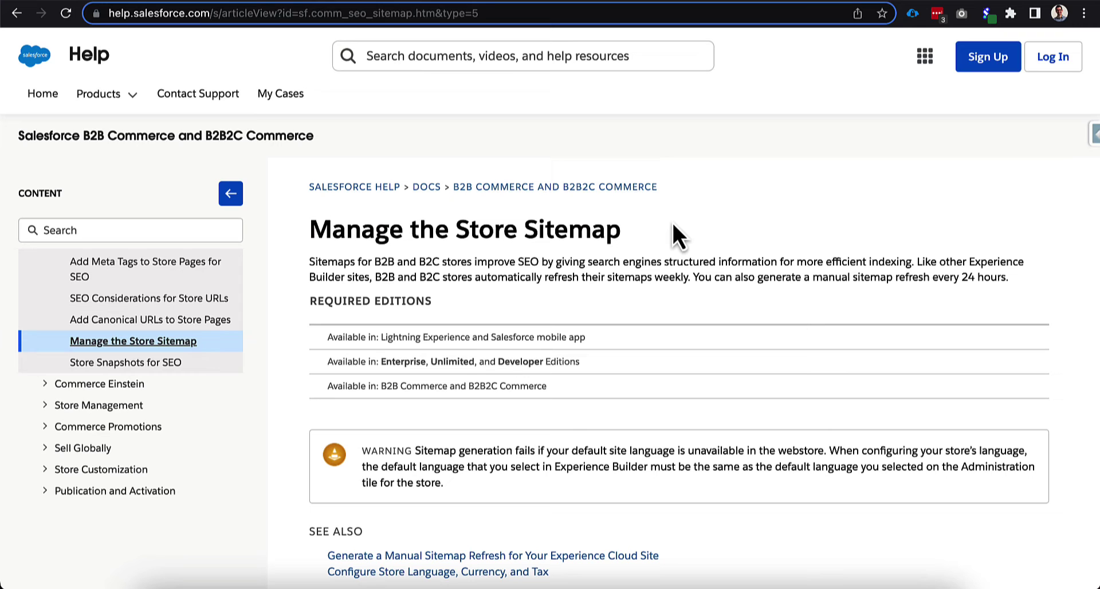
# Step: Open the Store Snapshots for SEO help article and read how snapshots are taken
pyautogui.click(156, 363)
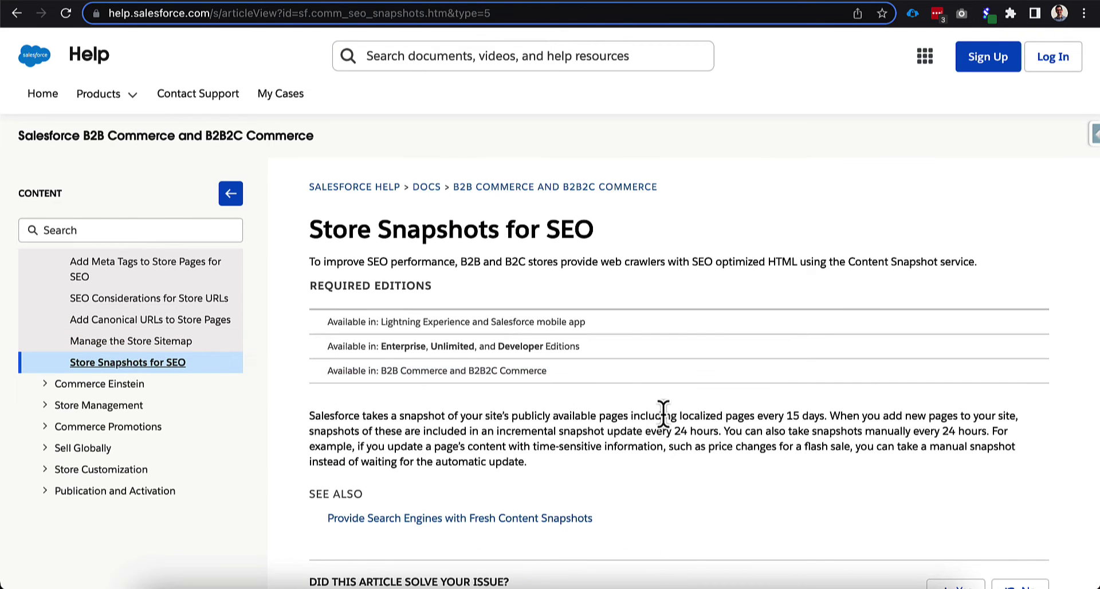
pyautogui.scroll(-1, 673, 447)
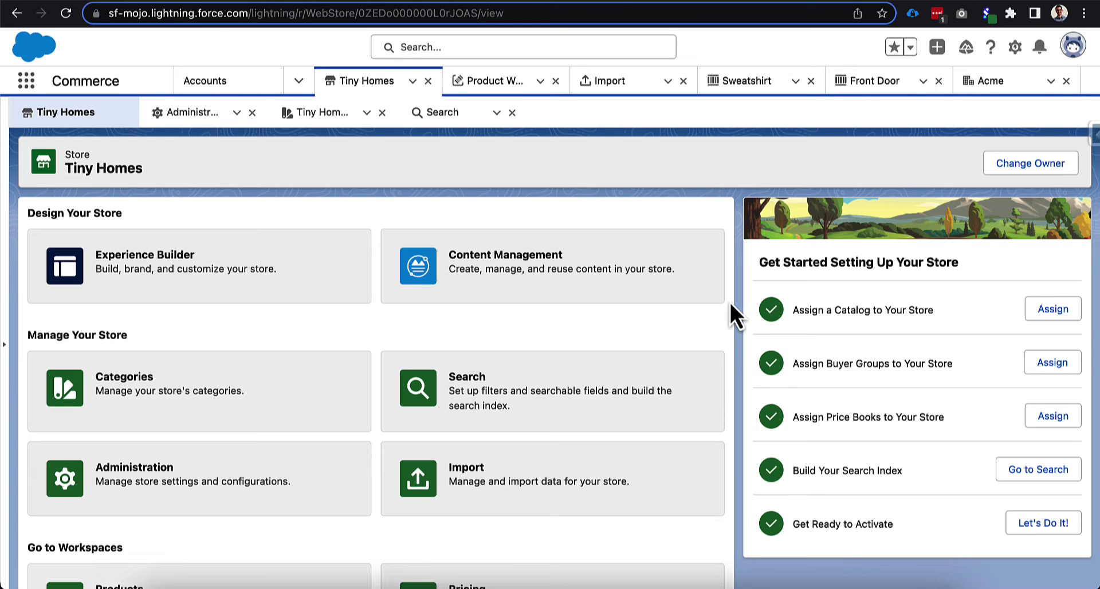
# Step: Create a guest buyer profile for guest browsing in the Buyer Access settings of the Tiny Homes store's Administration
pyautogui.click(303, 478)
pyautogui.scroll(-1, 284, 321)
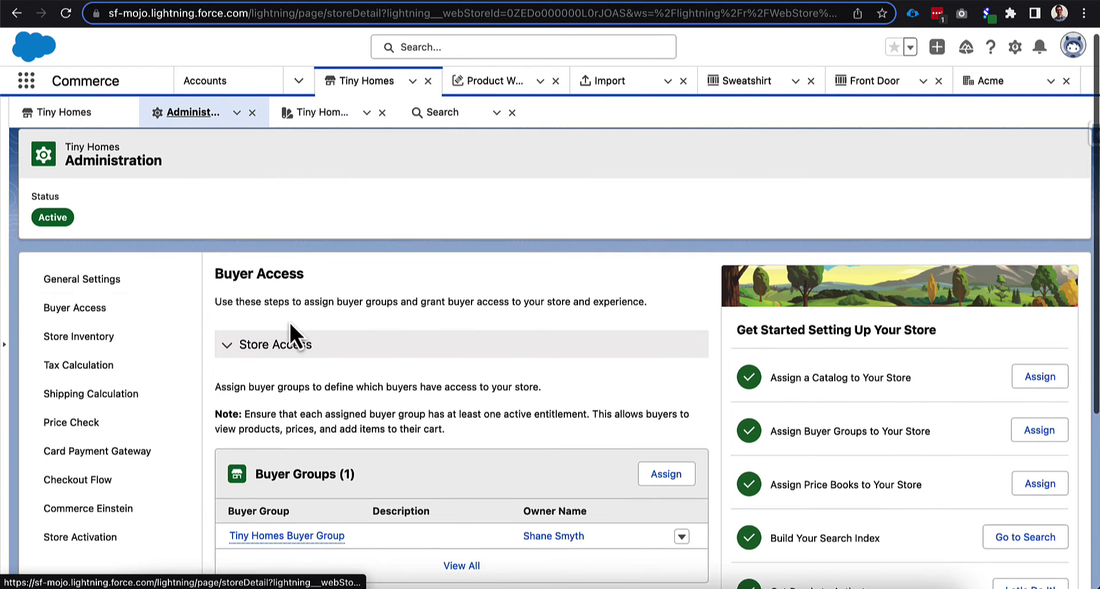
pyautogui.click(89, 313)
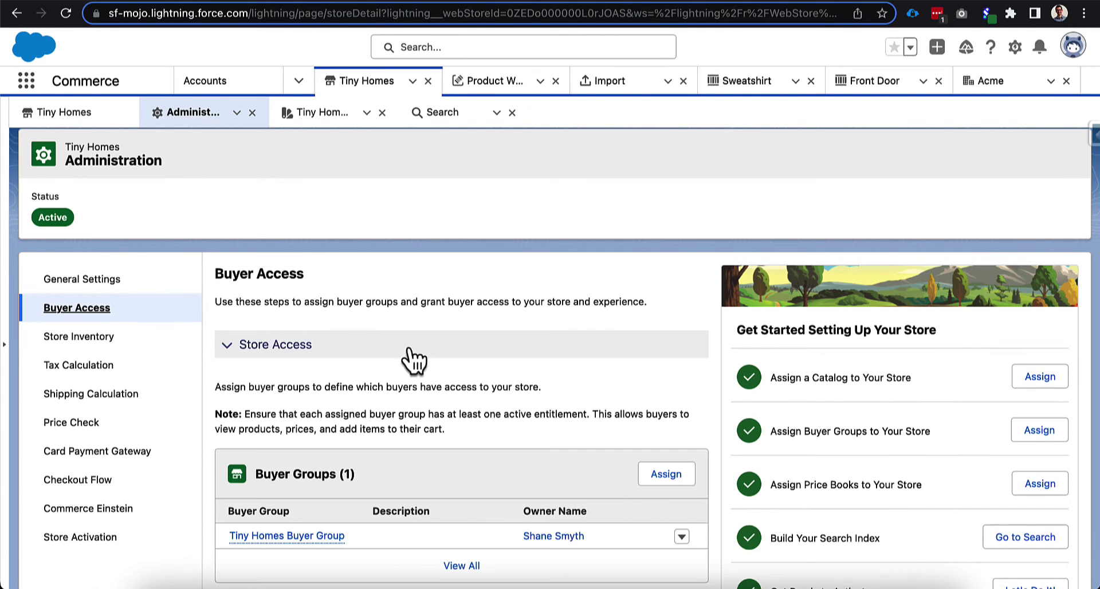
pyautogui.scroll(-3, 401, 338)
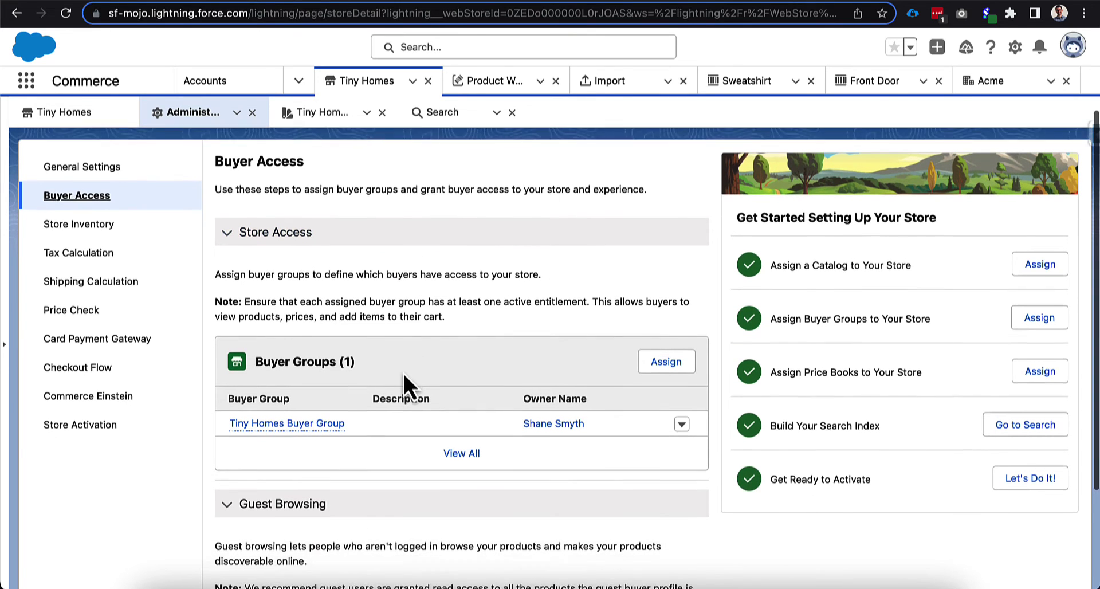
pyautogui.scroll(-1, 475, 378)
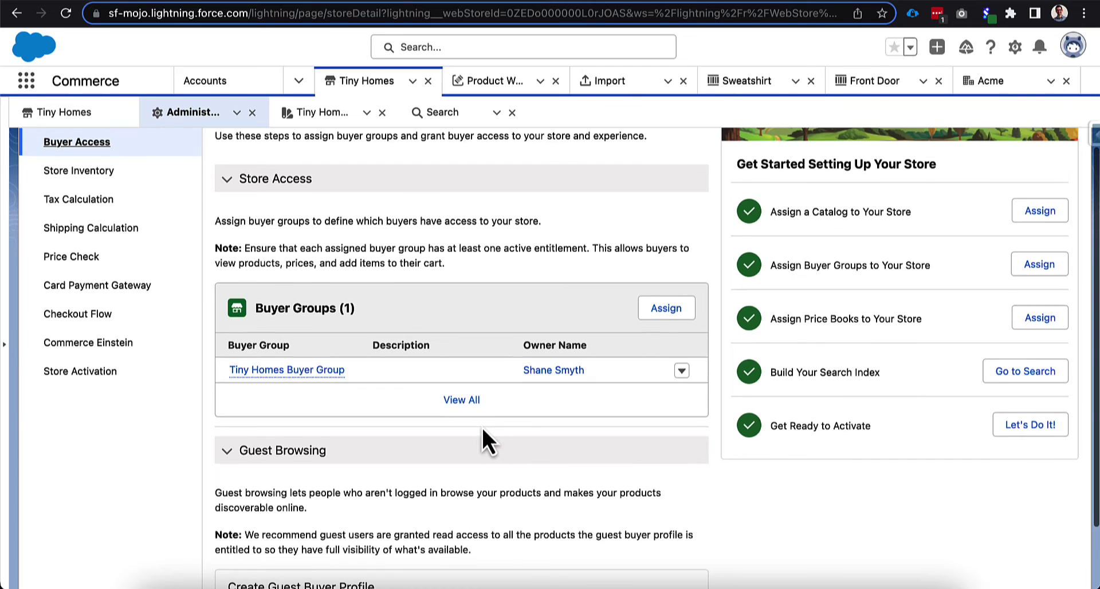
pyautogui.scroll(-2, 482, 430)
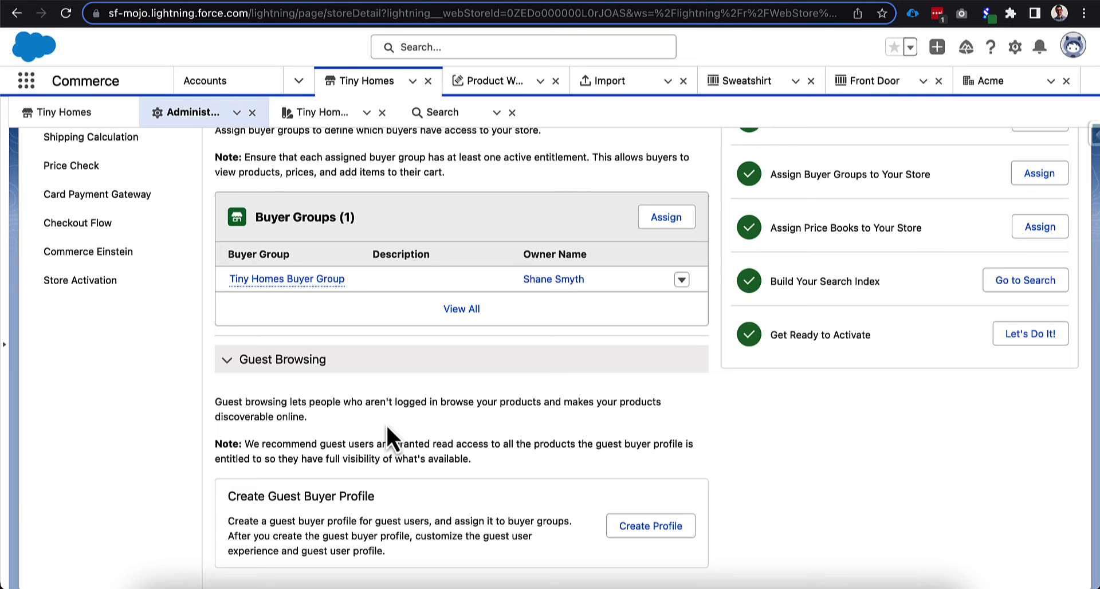
pyautogui.click(690, 537)
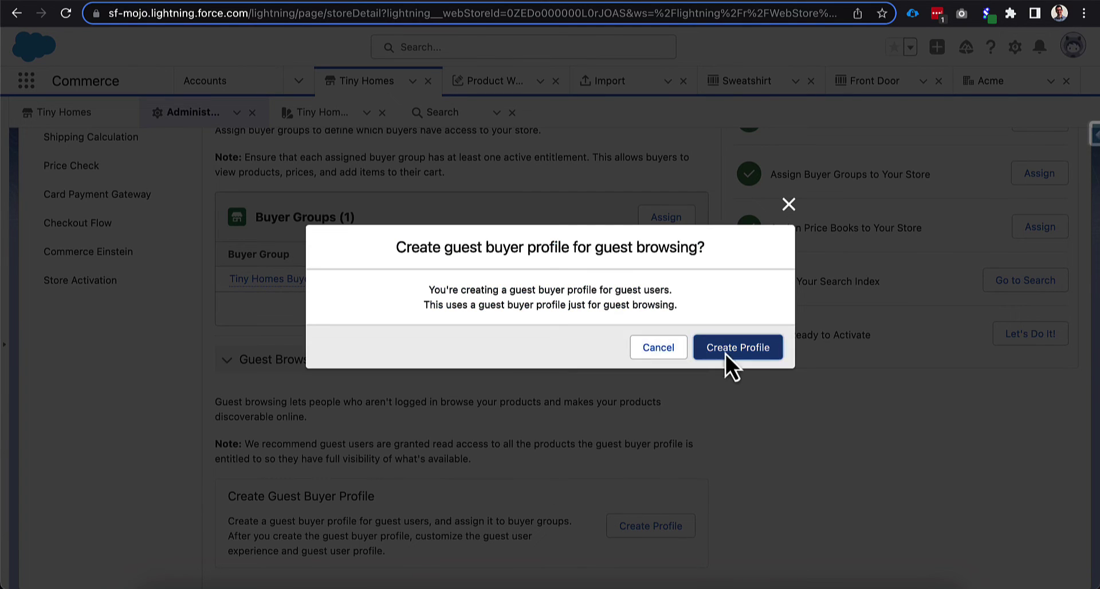
pyautogui.click(724, 352)
# Step: Skim the Advanced SEO for Lightning Communities blog post, covering its sitemap sections and additional tips and tricks
pyautogui.scroll(-8, 546, 454)
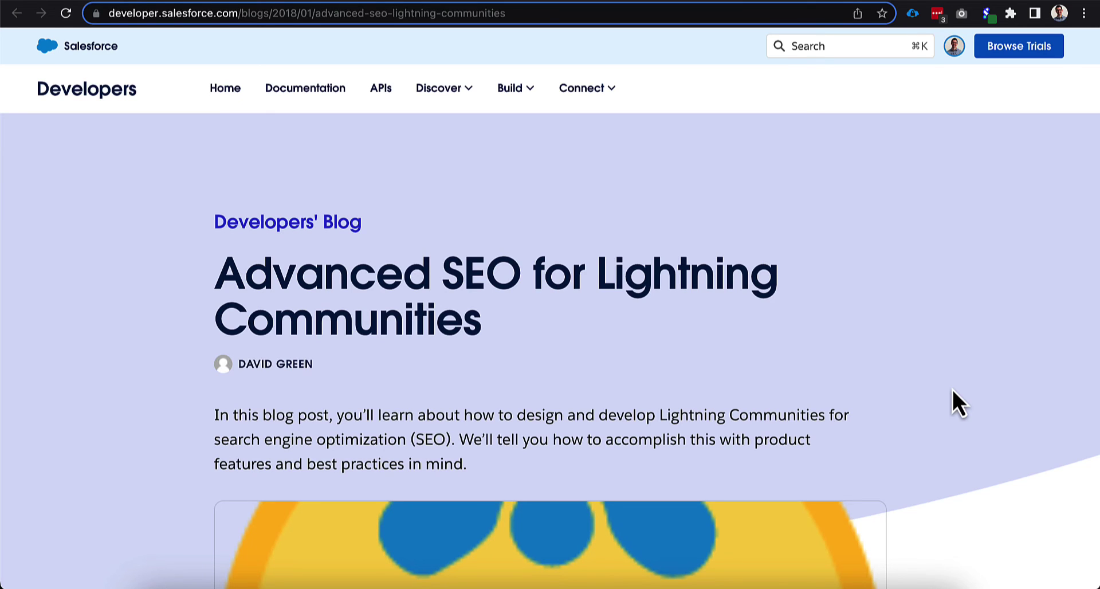
pyautogui.scroll(-10, 952, 389)
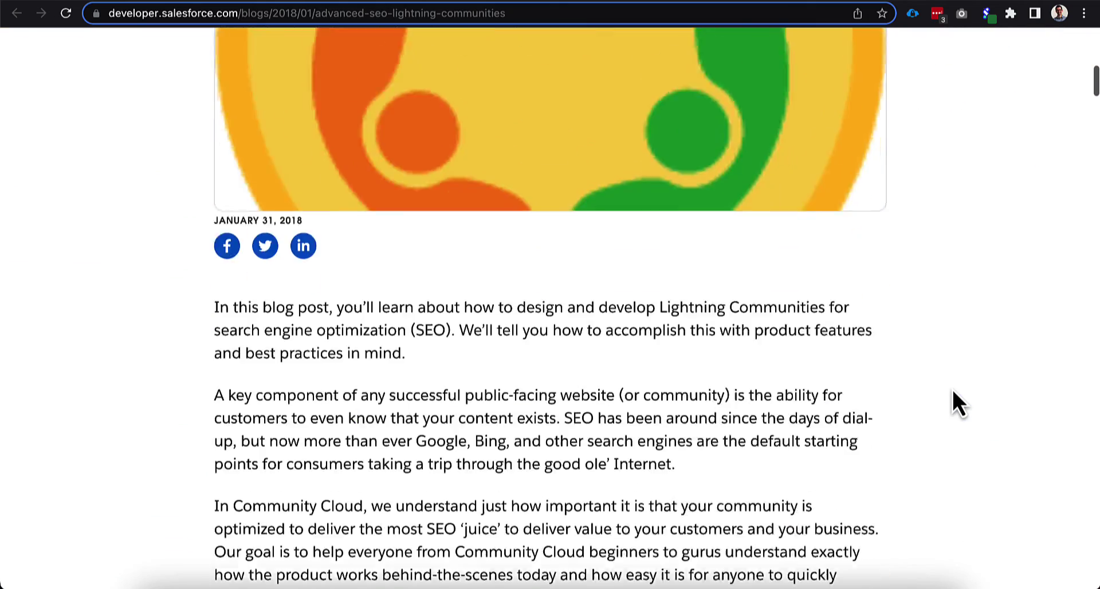
pyautogui.scroll(-15, 952, 391)
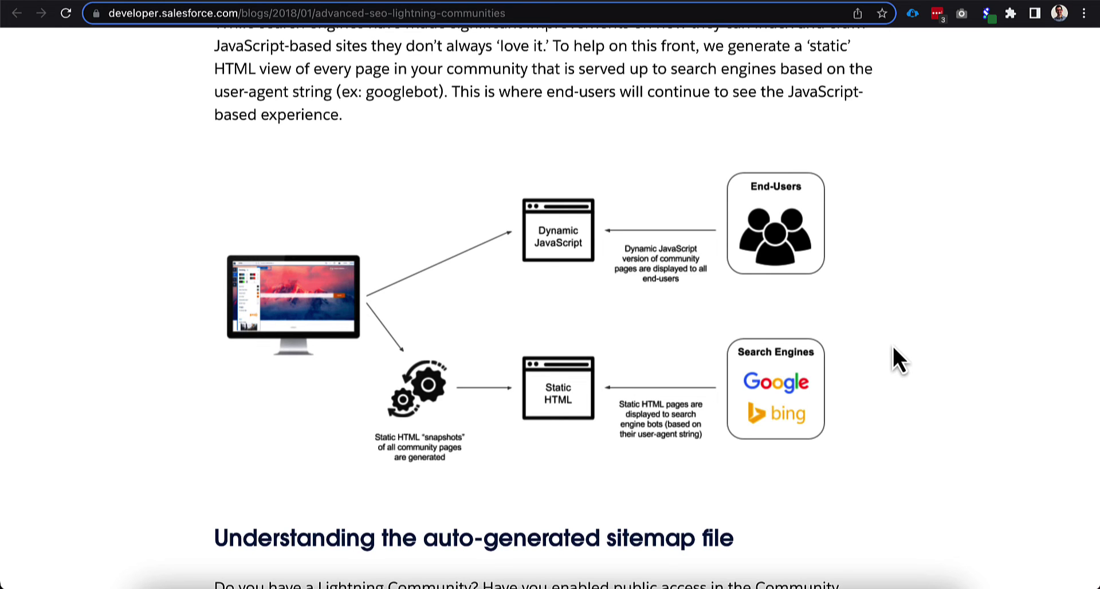
pyautogui.scroll(-8, 893, 348)
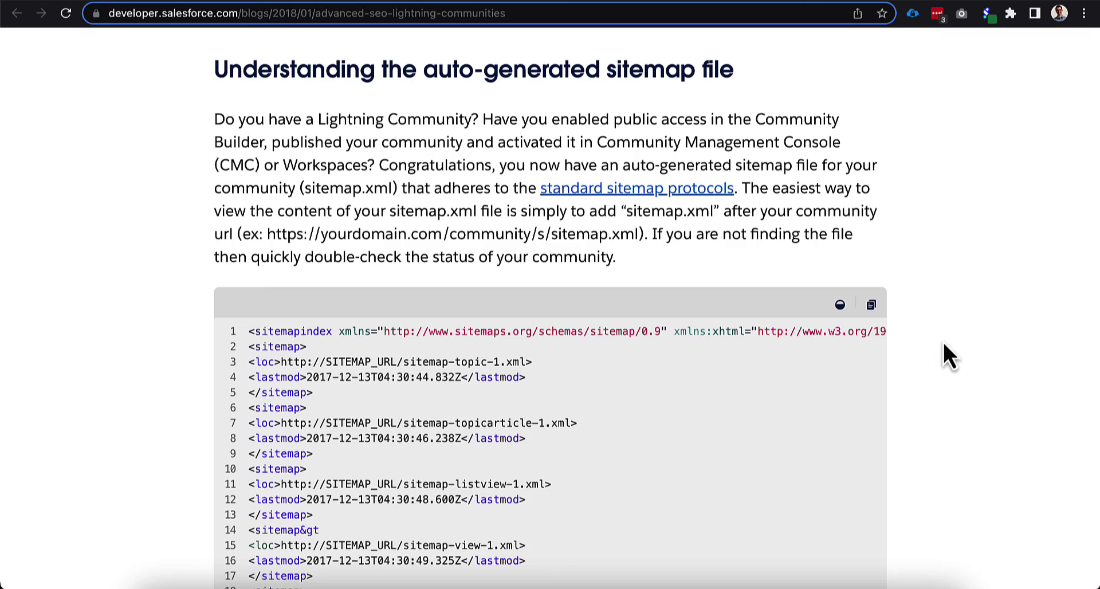
pyautogui.scroll(-15, 931, 362)
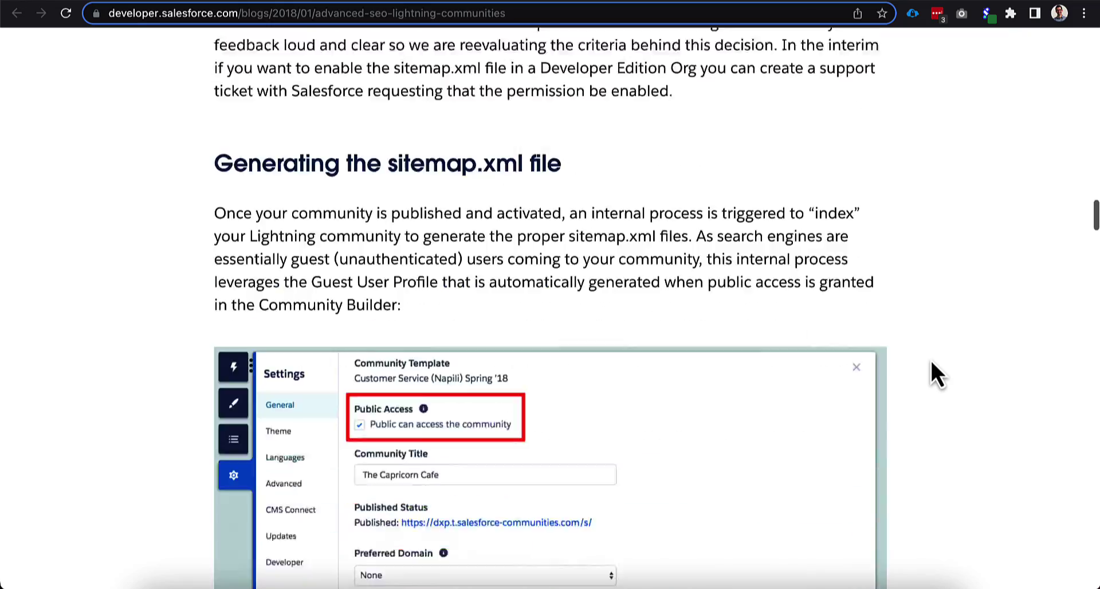
pyautogui.scroll(-20, 931, 363)
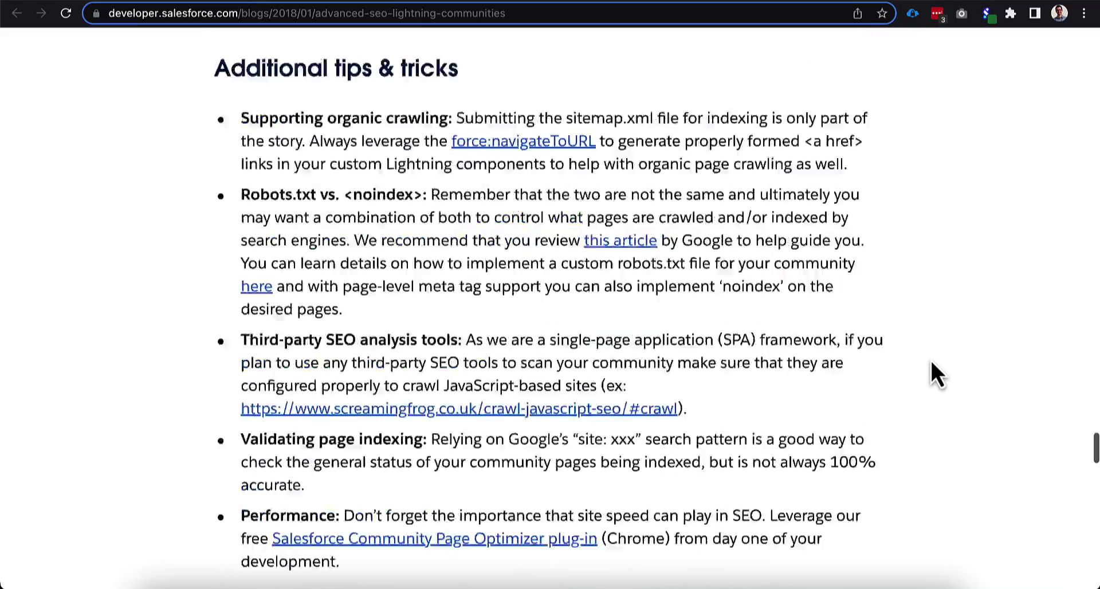
pyautogui.scroll(8, 930, 358)
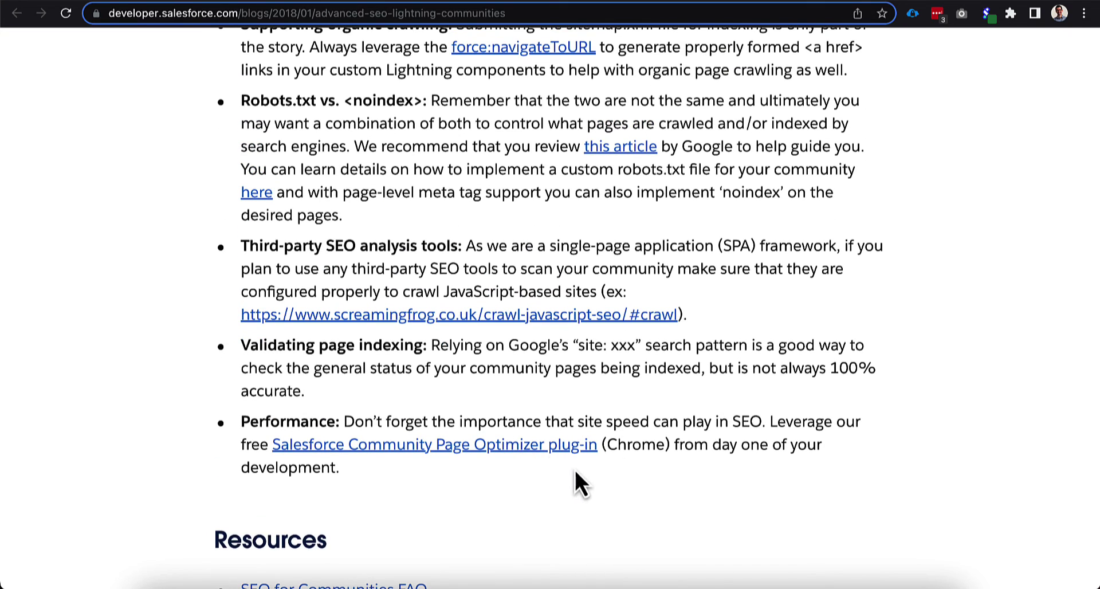
# Step: Switch to the Tiny Homes storefront home page and open the Salesforce Community Page Optimizer extension on it
pyautogui.click(287, 7)
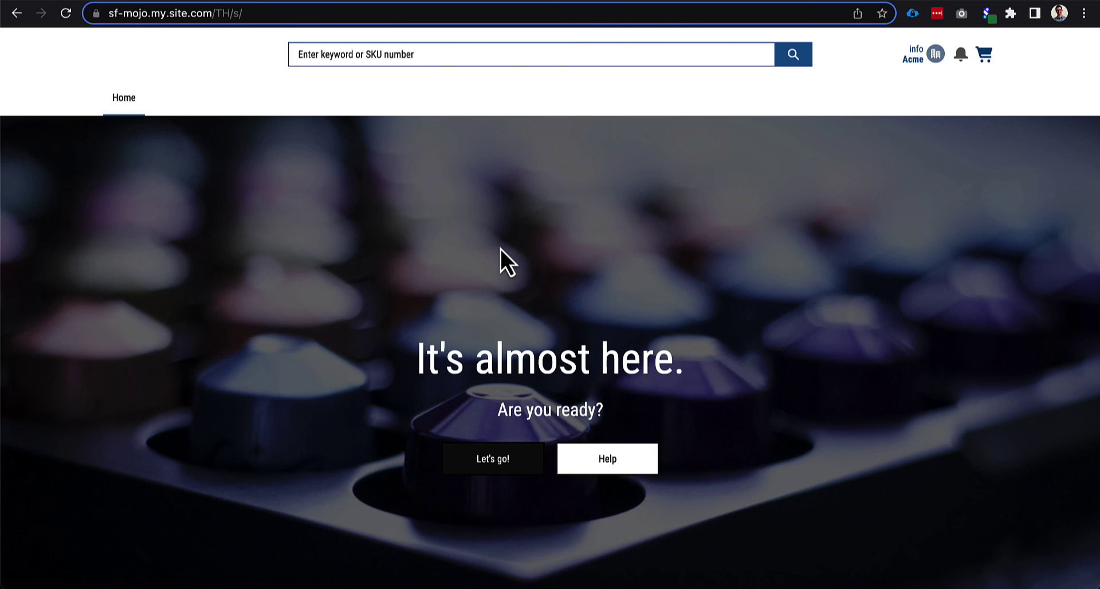
pyautogui.click(1009, 14)
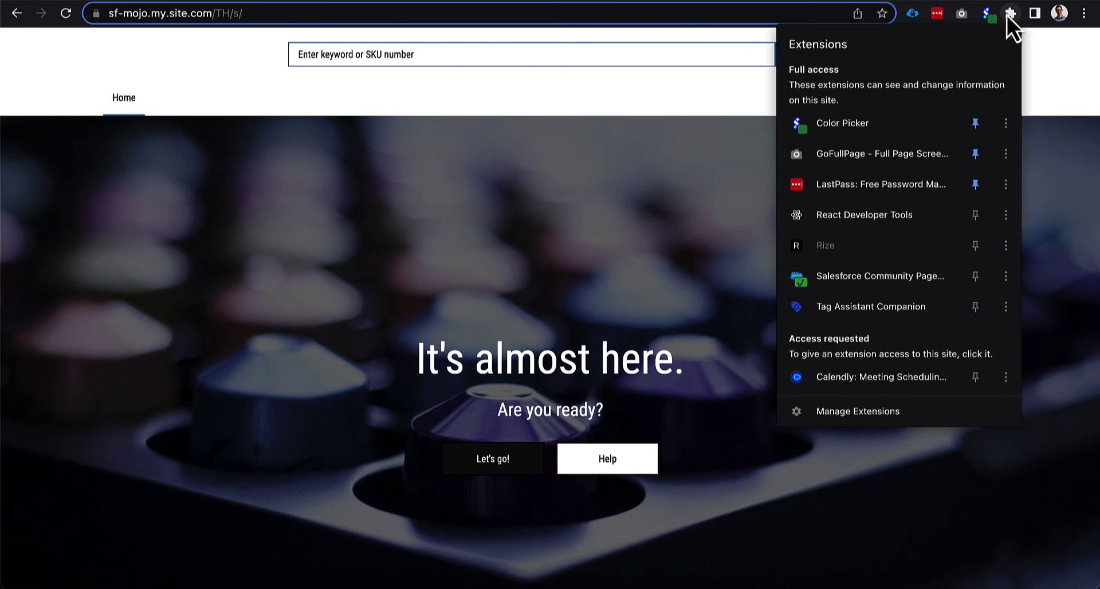
pyautogui.click(863, 280)
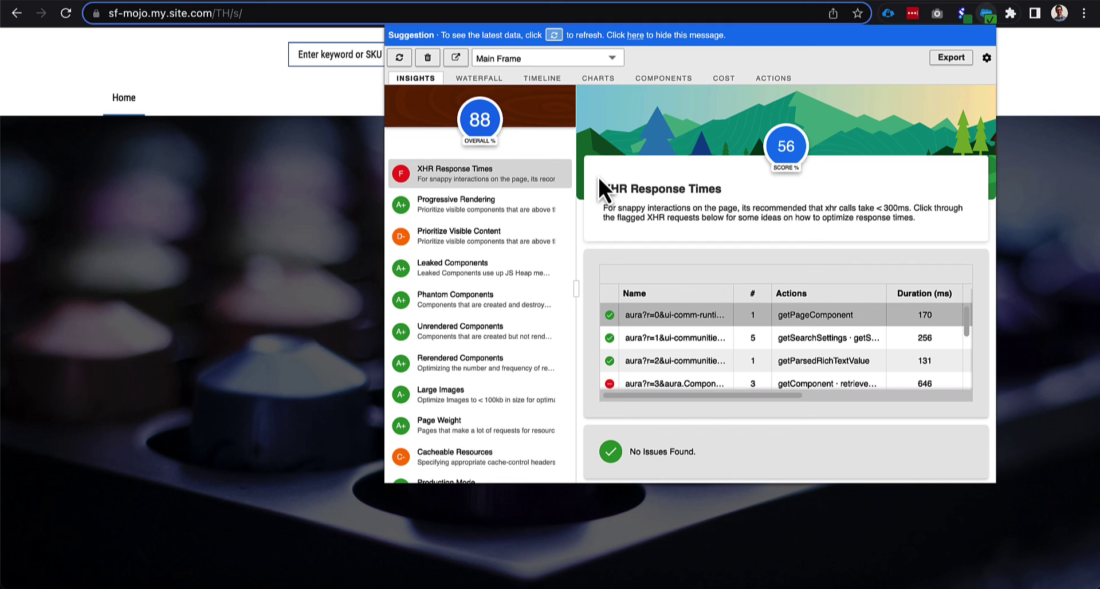
# Step: Examine the flagged getComponent request under XHR Response Times, including its optimization advice and the Send and Server processing stages
pyautogui.scroll(-2, 596, 270)
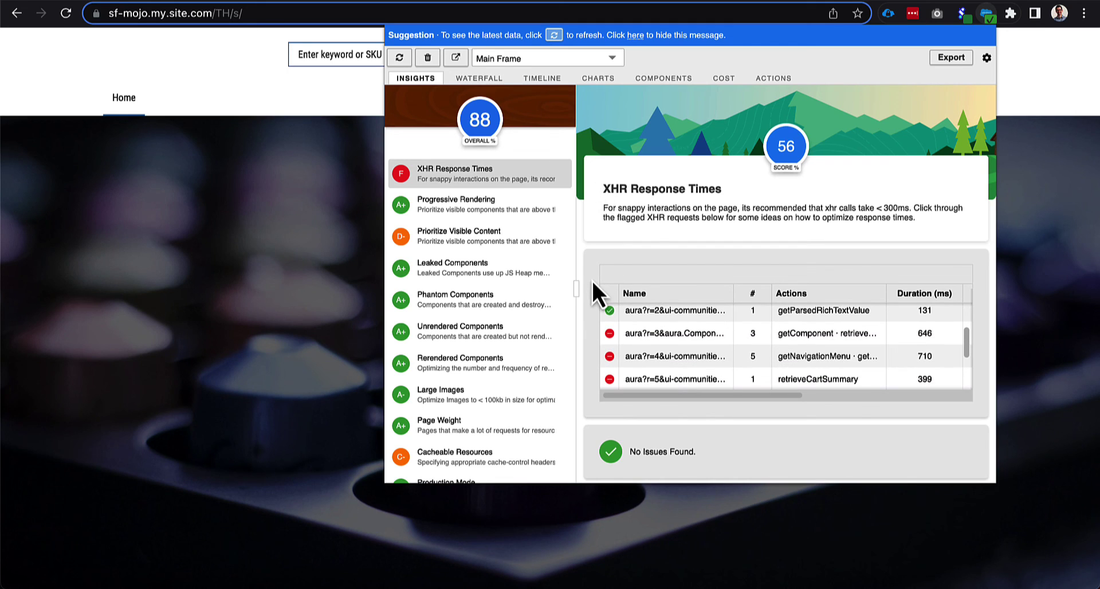
pyautogui.click(662, 336)
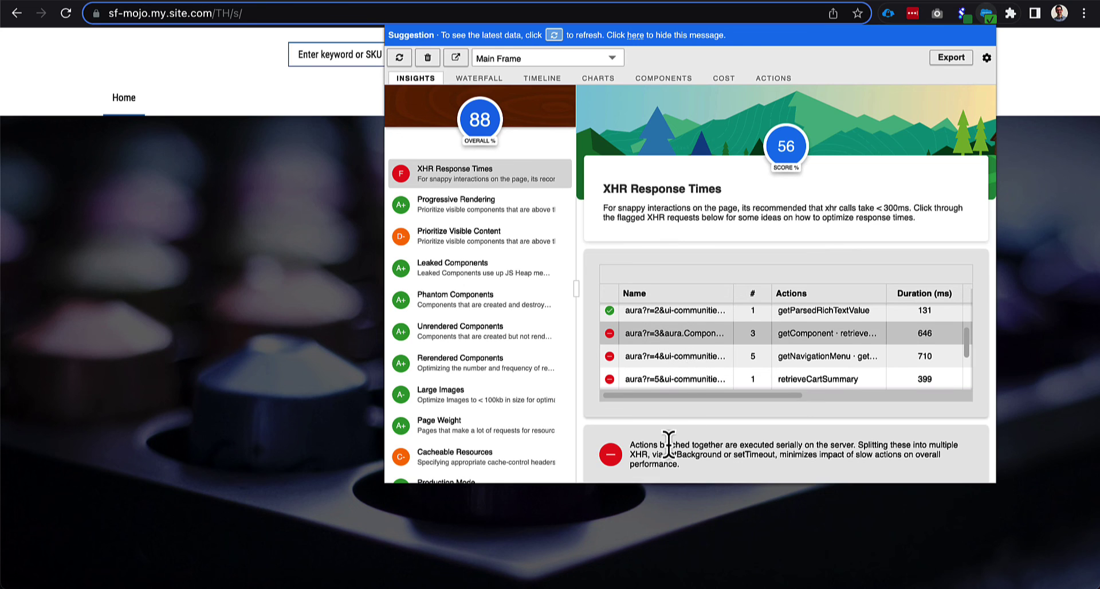
pyautogui.scroll(-2, 668, 445)
pyautogui.scroll(-2, 685, 390)
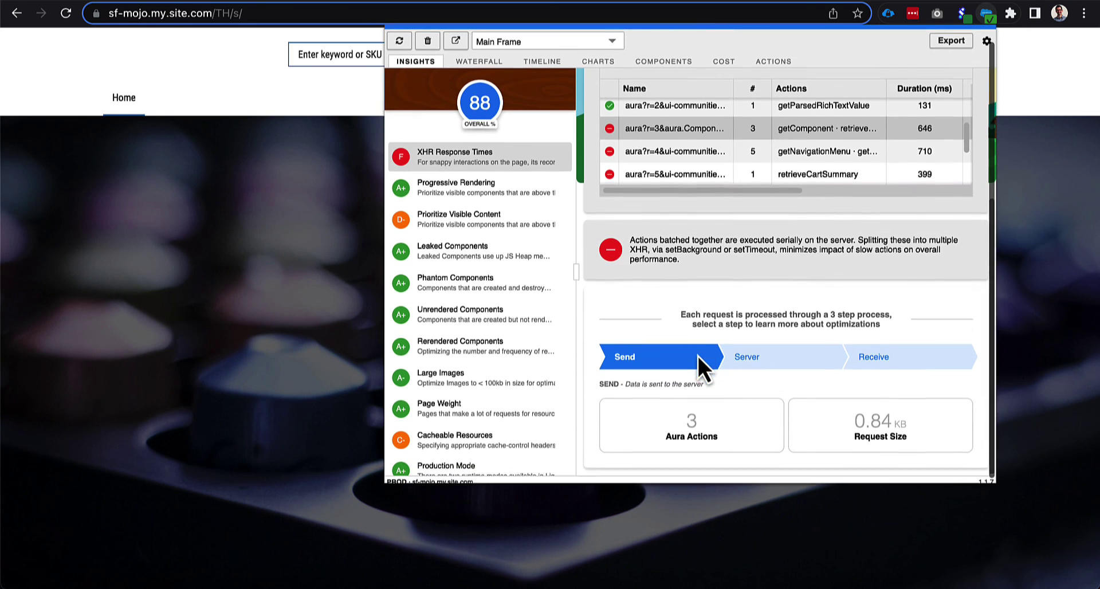
pyautogui.click(745, 358)
pyautogui.scroll(-3, 764, 380)
pyautogui.scroll(8, 762, 383)
# Step: Review the page's Waterfall, Timeline, Charts, Components, Cost and Actions views in the optimizer
pyautogui.click(480, 78)
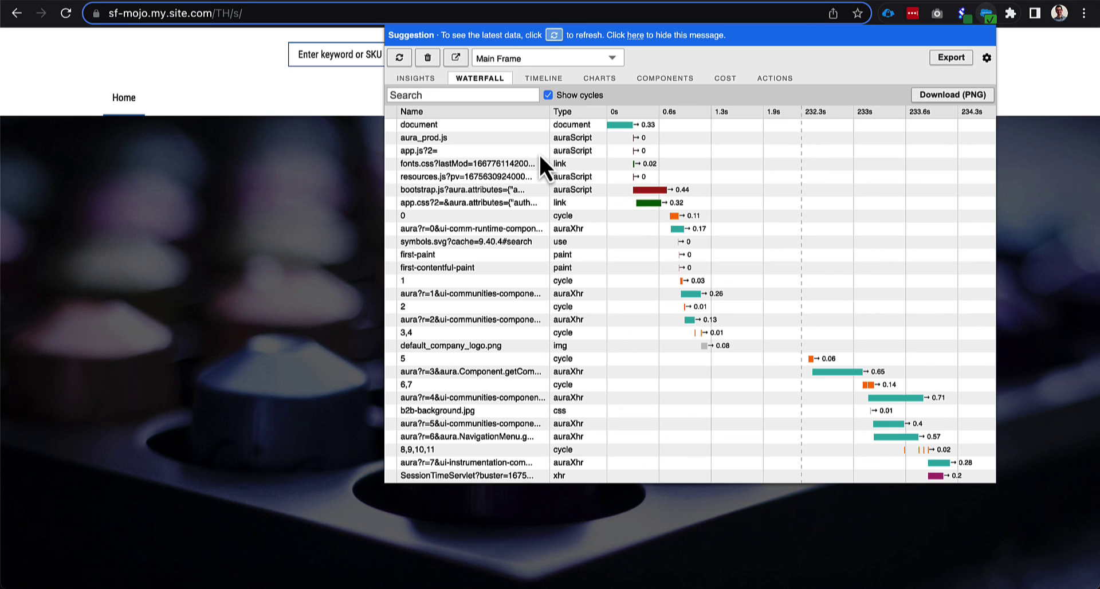
pyautogui.click(543, 80)
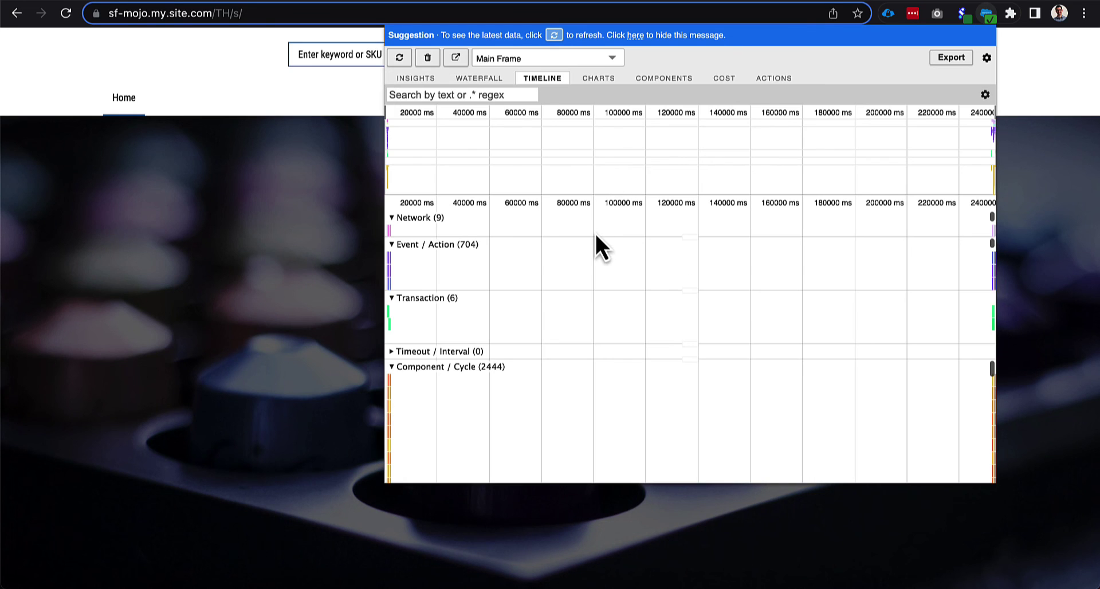
pyautogui.click(608, 79)
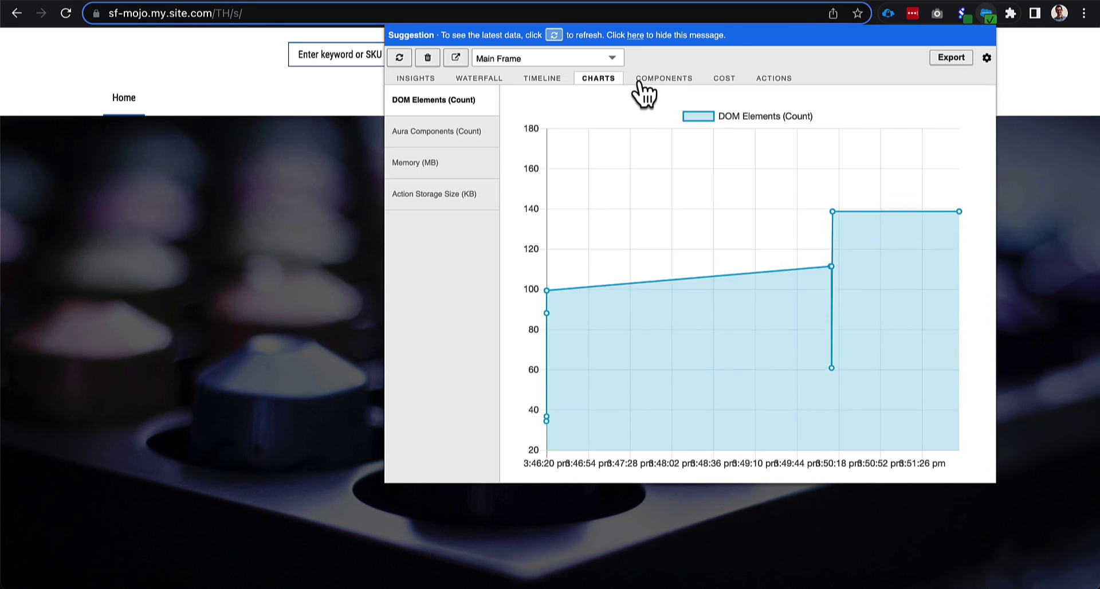
pyautogui.click(646, 79)
pyautogui.click(724, 79)
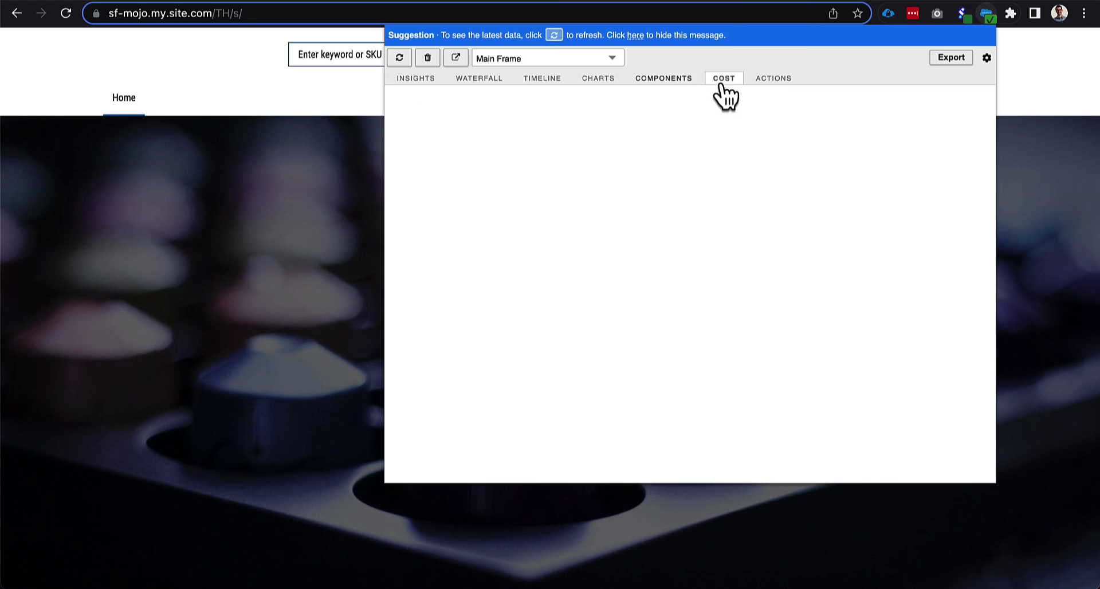
pyautogui.click(768, 79)
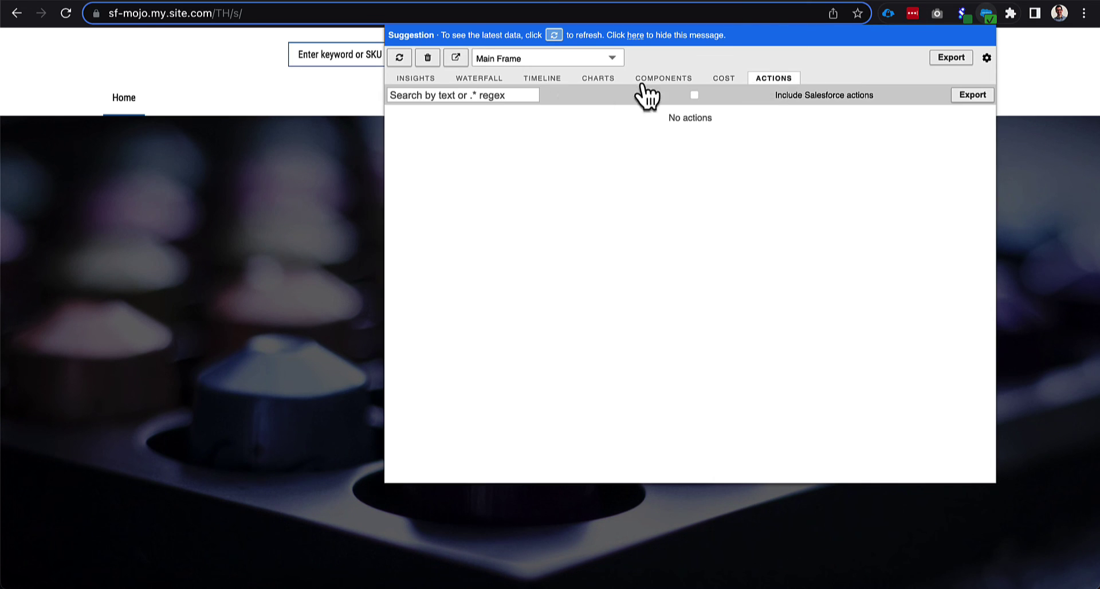
# Step: Return to the optimizer's Insights and examine the uncacheable GET requests under Cacheable Resources
pyautogui.click(418, 78)
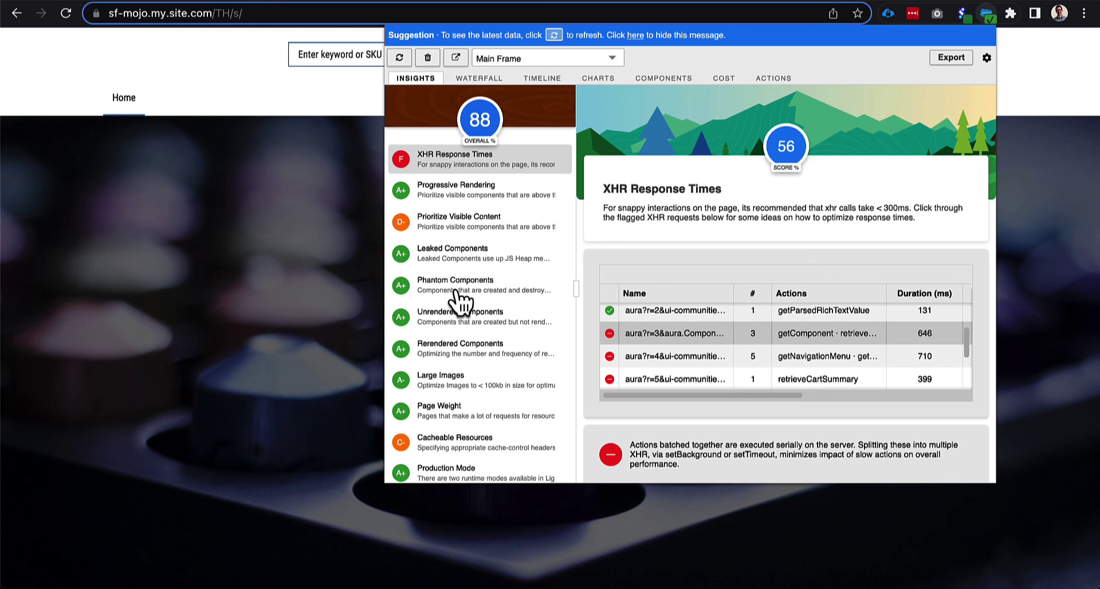
pyautogui.click(458, 450)
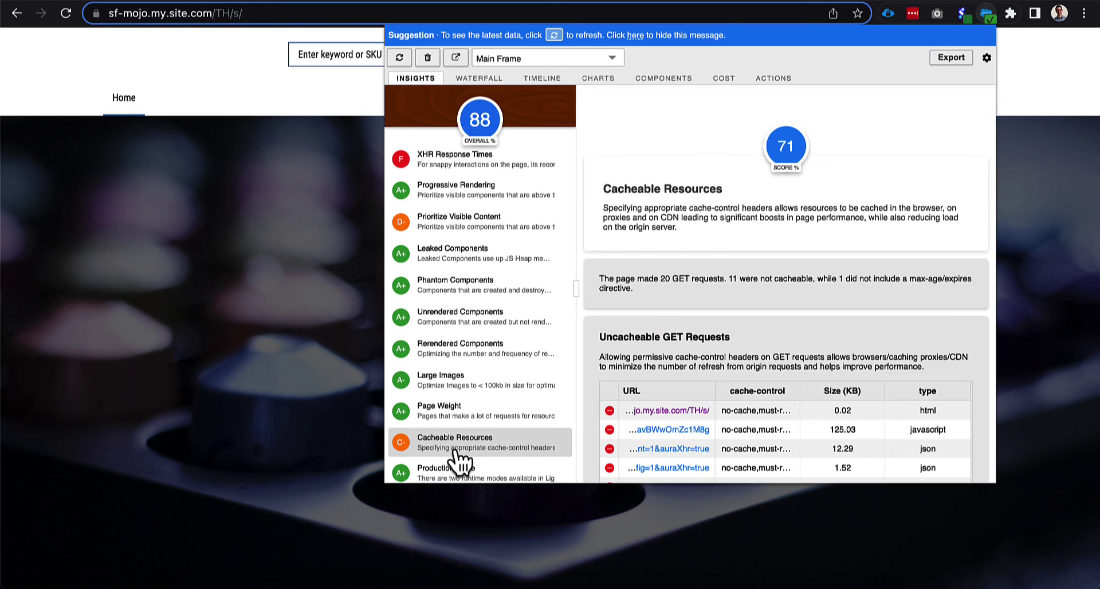
pyautogui.scroll(-3, 672, 326)
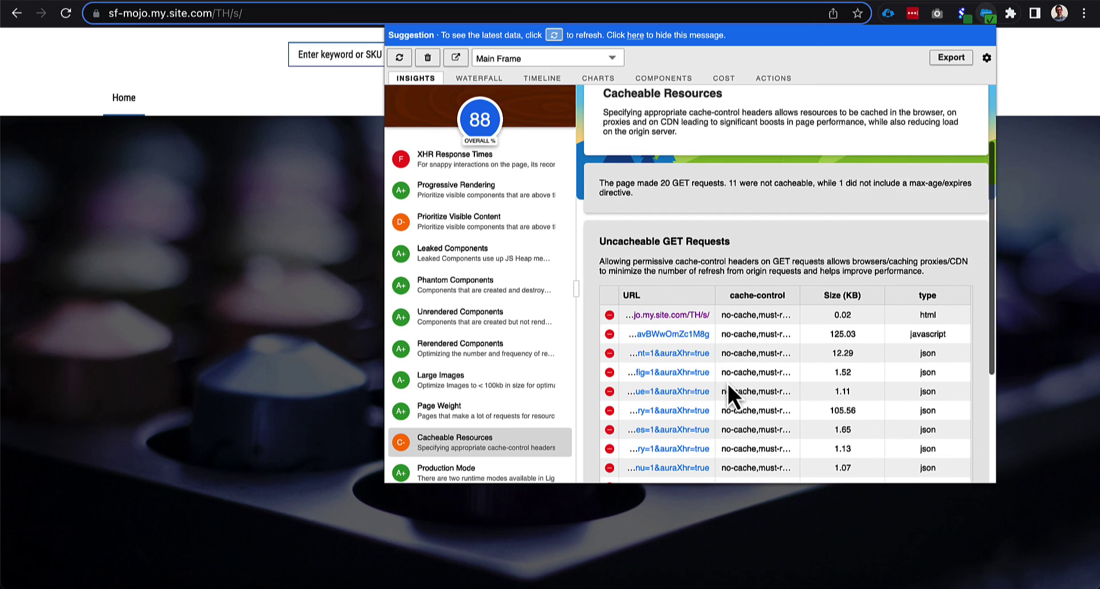
pyautogui.scroll(-2, 727, 391)
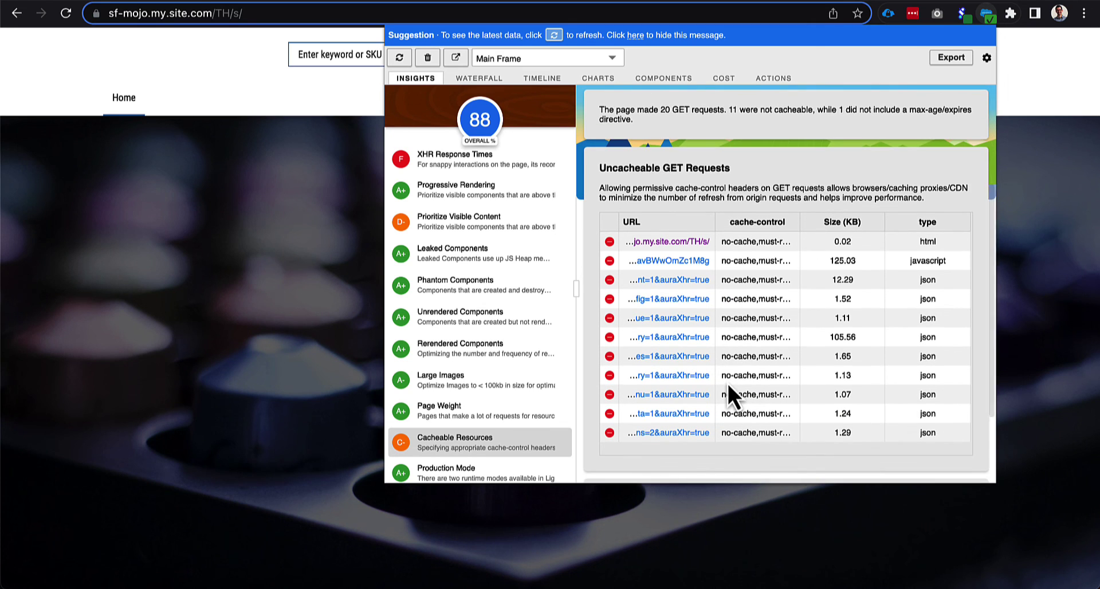